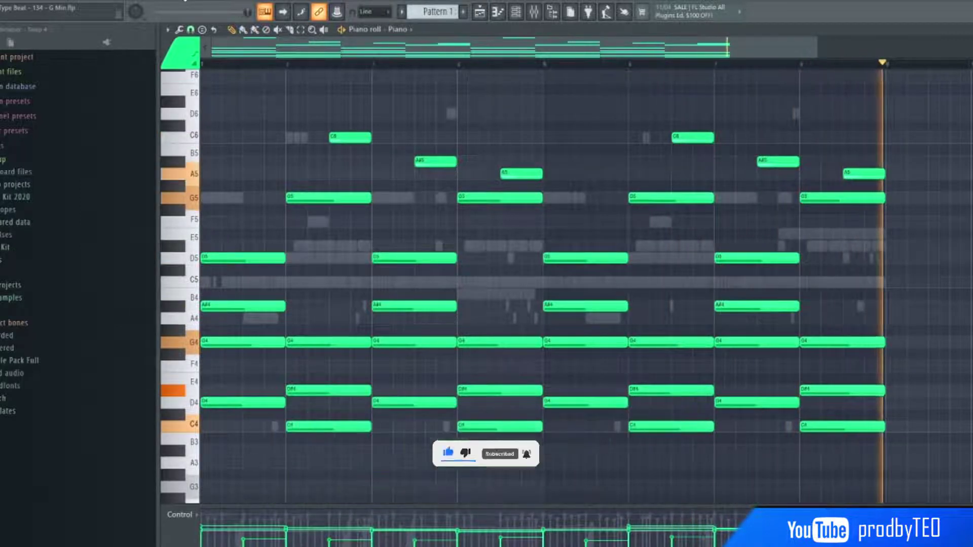
- Inspect the Fruity Parametric EQ 2 curve on the Piano mixer track during playback, then close it
left_click(541, 15)
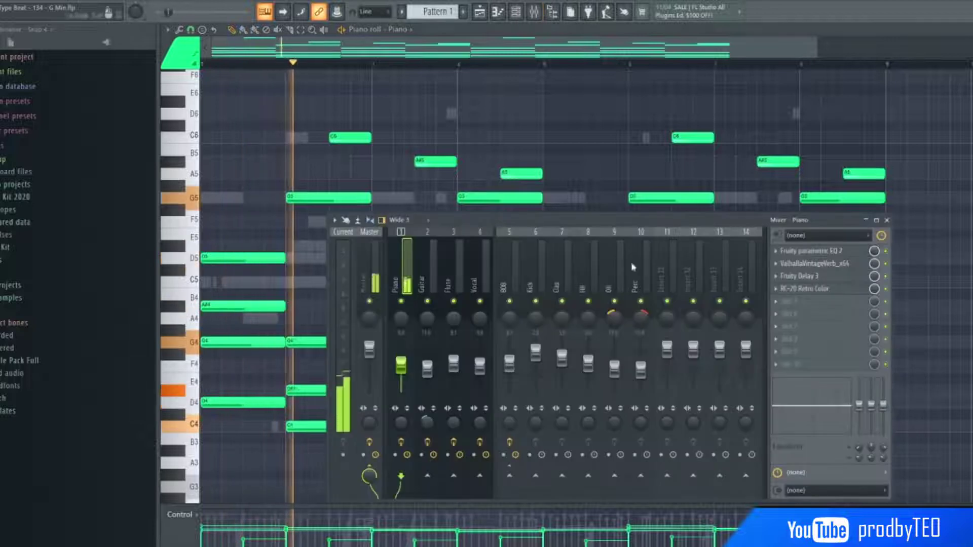
left_click(793, 254)
left_click_drag(503, 163, 419, 162)
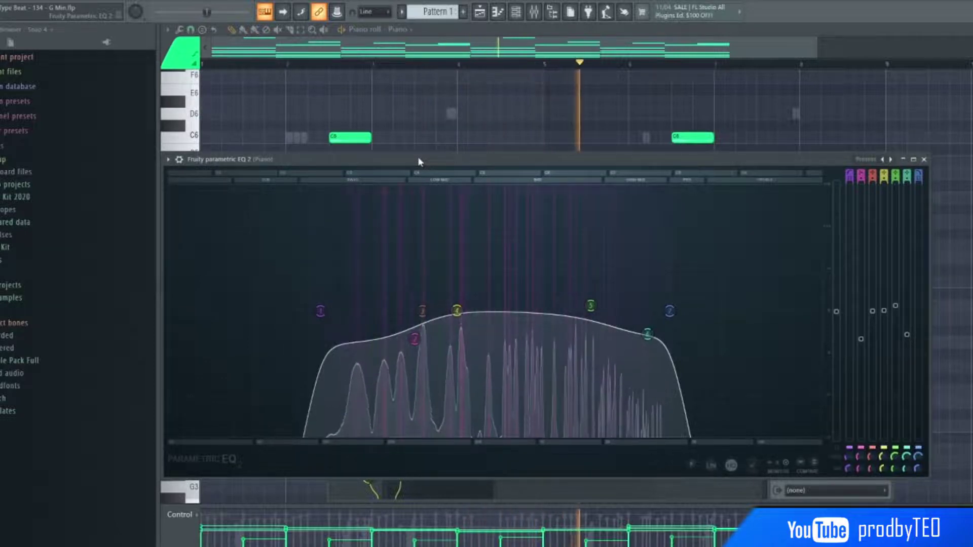
left_click(924, 160)
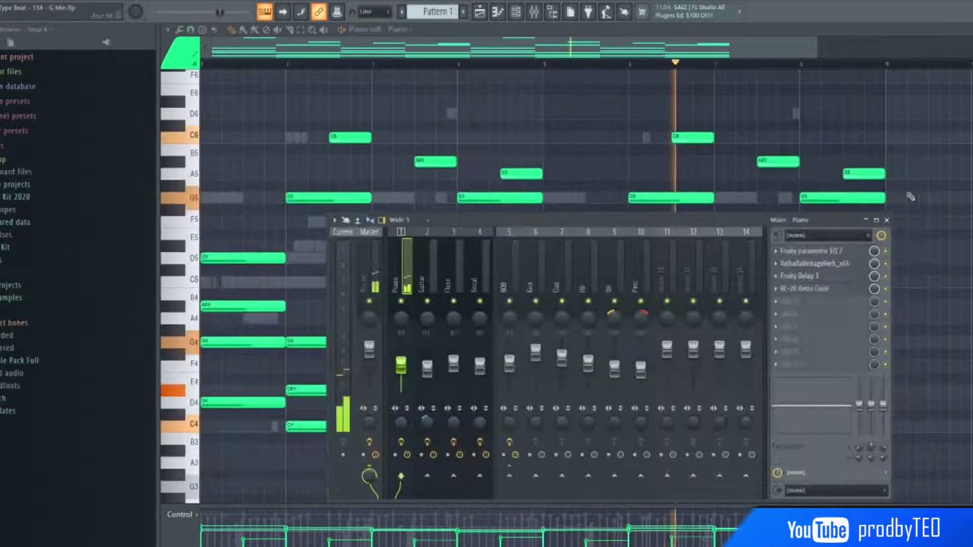
- Review the ValhallaVintageVerb reverb settings on the Piano mixer track and close the plugin
left_click(829, 263)
left_click_drag(482, 184, 478, 238)
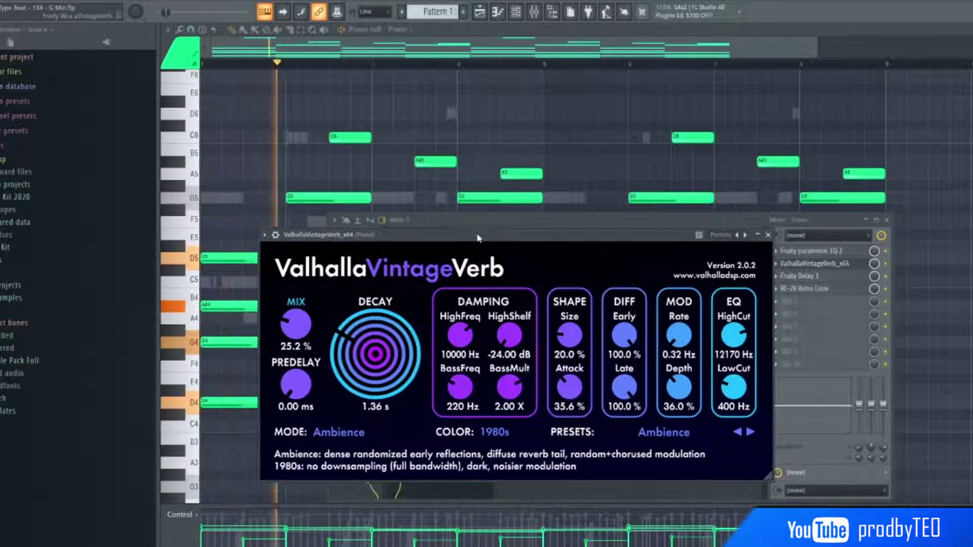
left_click(769, 235)
- Review the Fruity Delay 3 and RC-20 Retro Color settings on the Piano mixer track, closing each plugin
left_click(811, 277)
left_click_drag(416, 85, 596, 270)
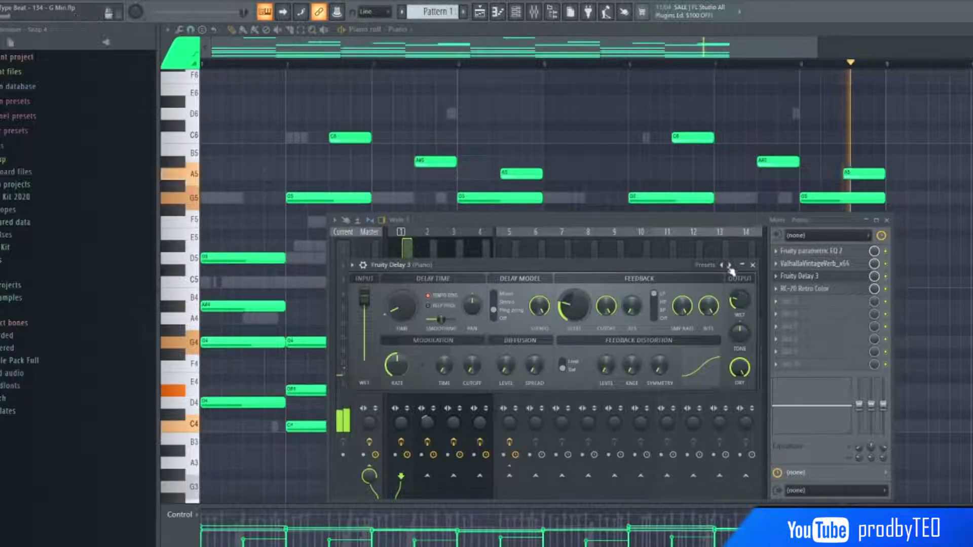
left_click(754, 264)
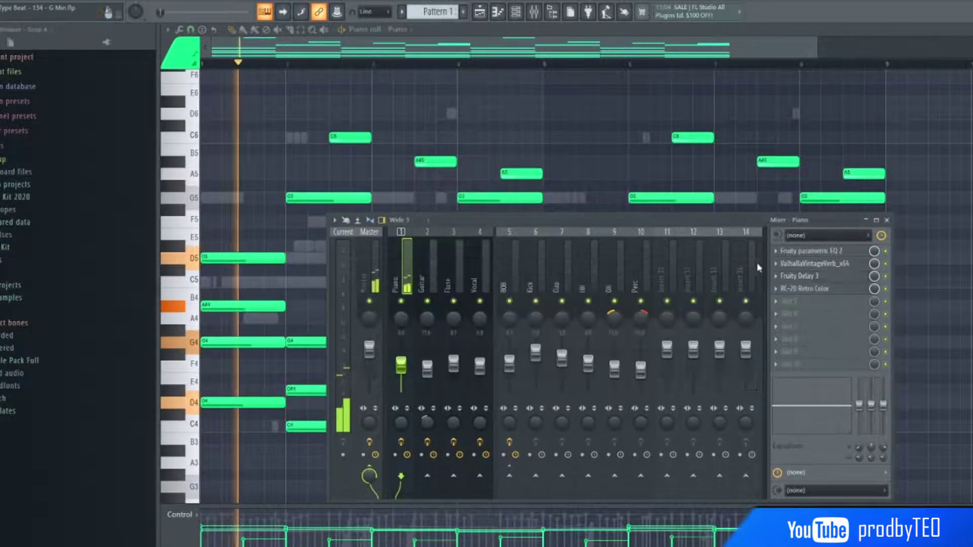
left_click(805, 289)
left_click_drag(490, 191, 480, 181)
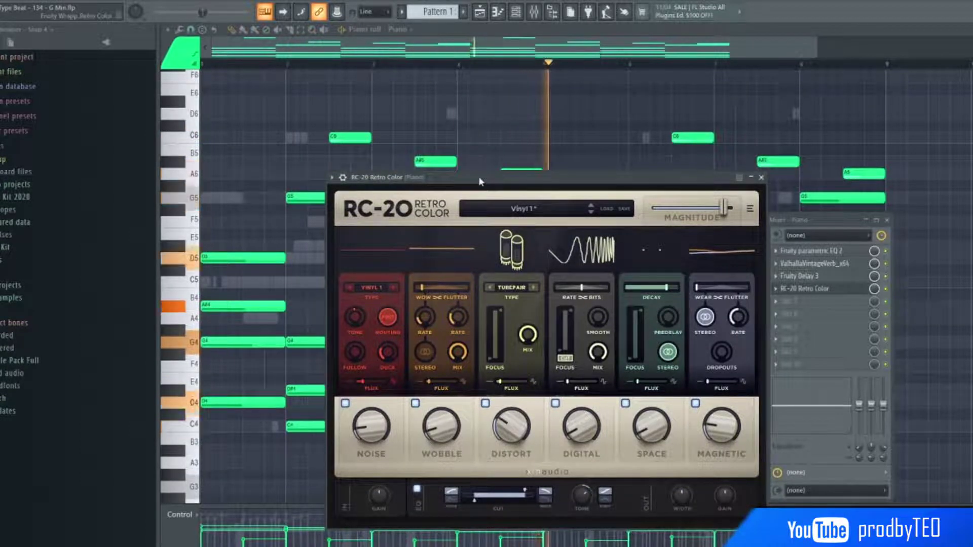
left_click(761, 178)
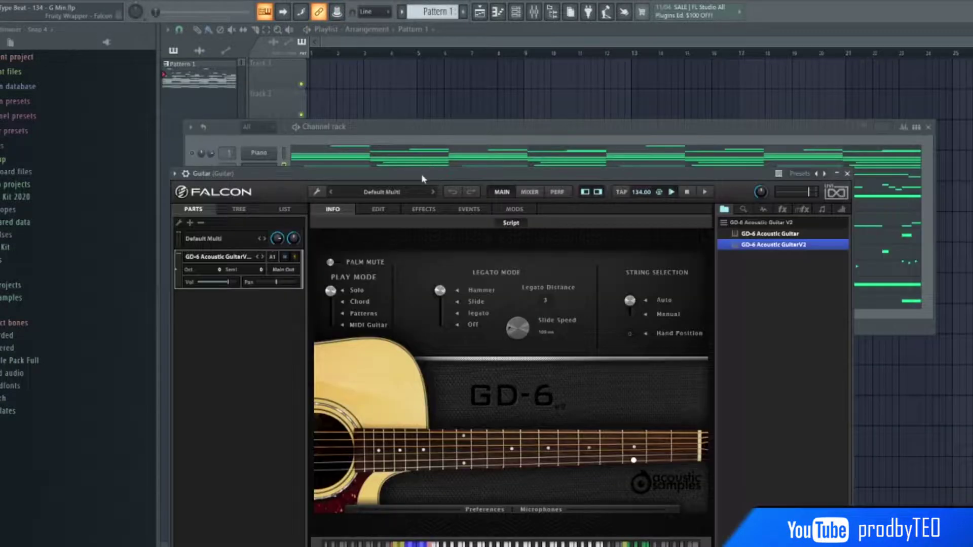
- View the Guitar channel's GD-6 Acoustic Guitar instrument in Falcon, then open the guitar's notes in the piano roll and play them
left_click_drag(421, 175, 445, 111)
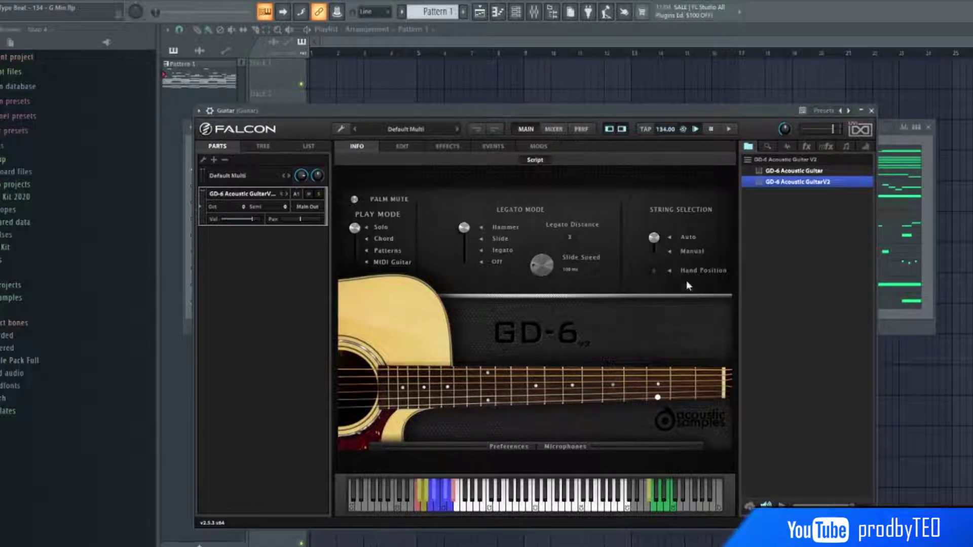
left_click(871, 111)
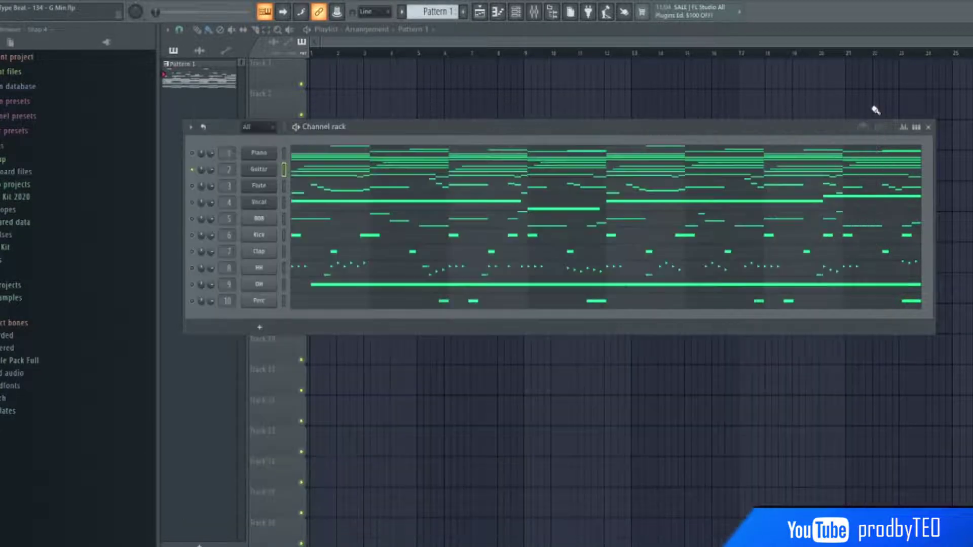
left_click(313, 172)
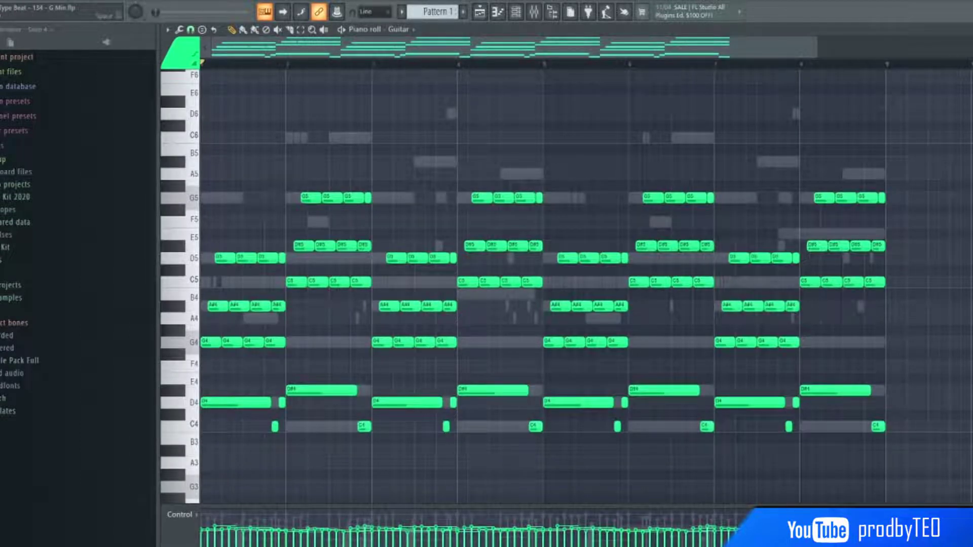
key("space")
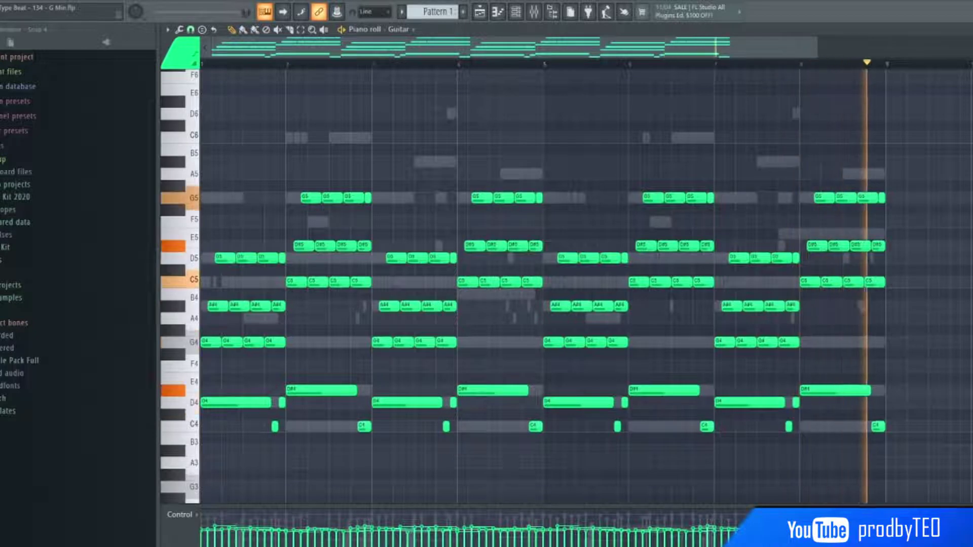
- Lower the frequency and gain of the high-shelf band 7 in the Guitar mixer track's Fruity Parametric EQ 2
key("F9")
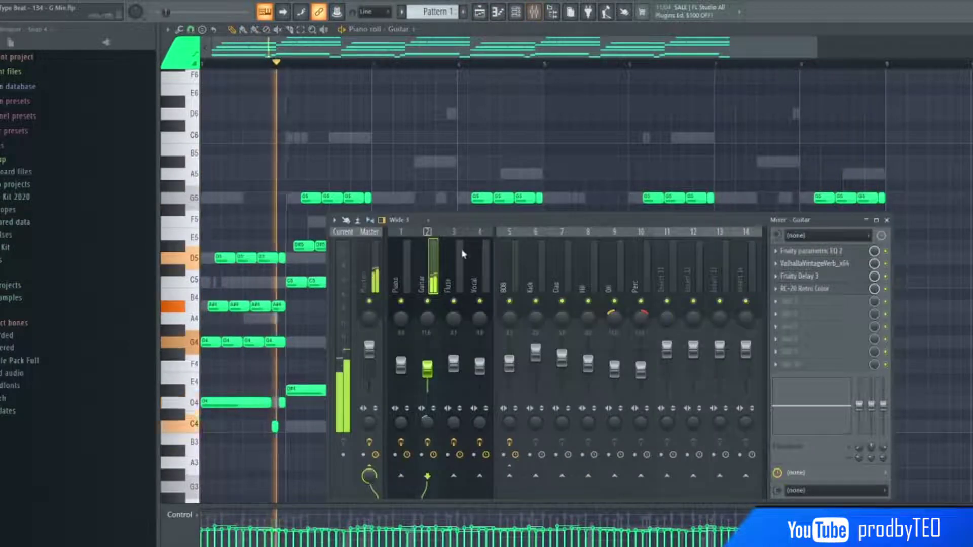
left_click(836, 251)
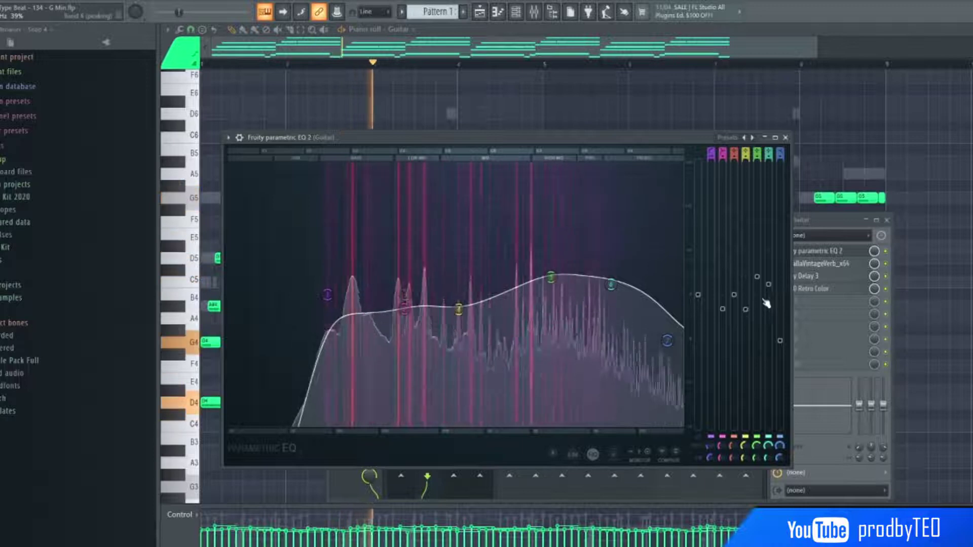
left_click_drag(666, 343, 647, 362)
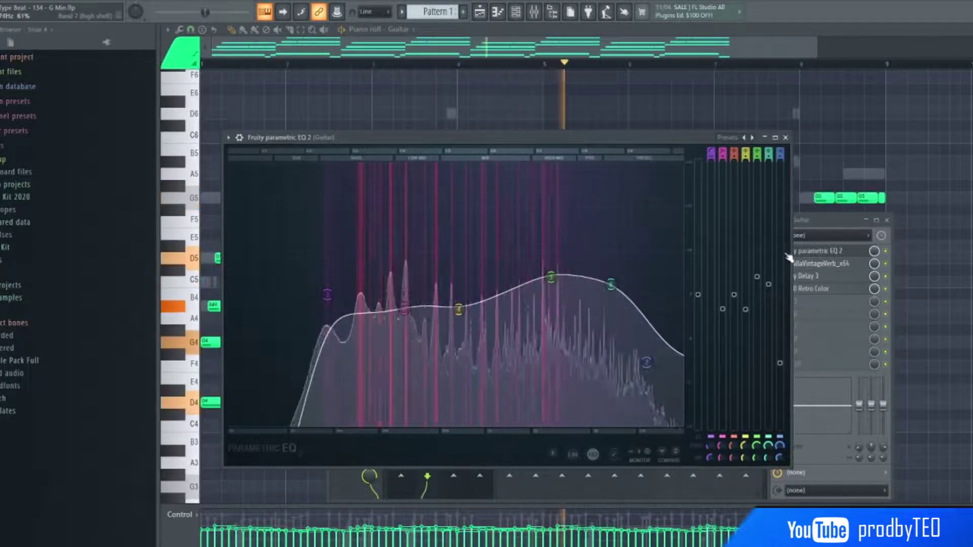
left_click(786, 137)
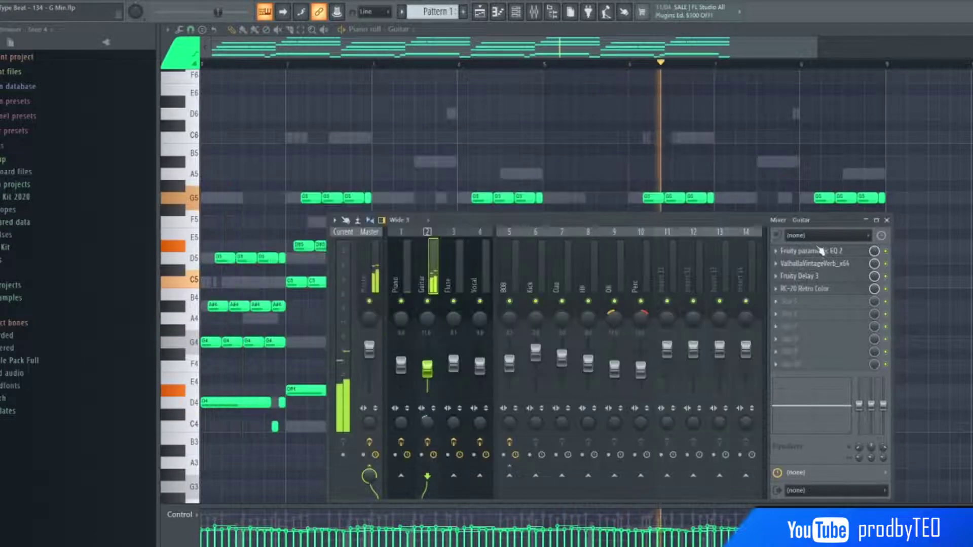
- Review the ValhallaVintageVerb and Fruity Delay 3 settings on the Guitar mixer track, closing each plugin
left_click(814, 264)
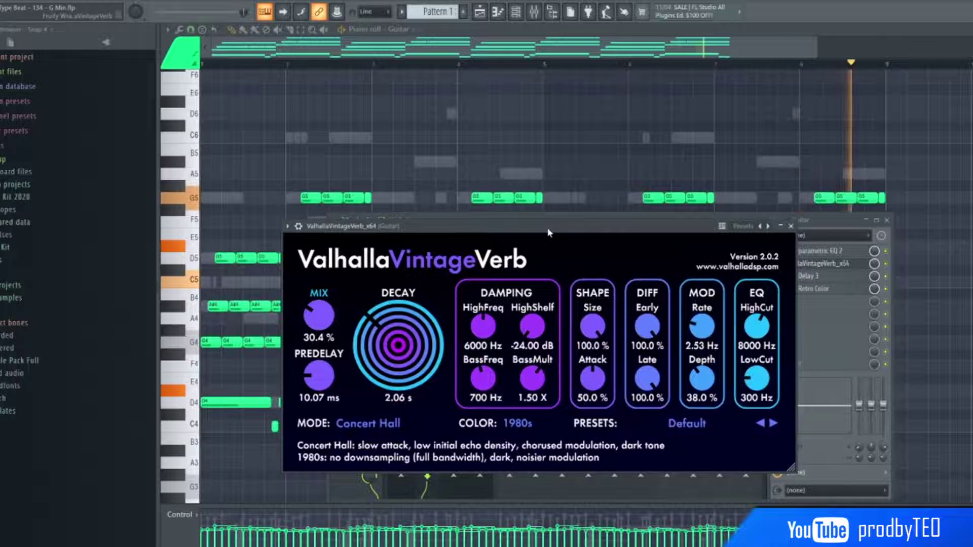
left_click(790, 226)
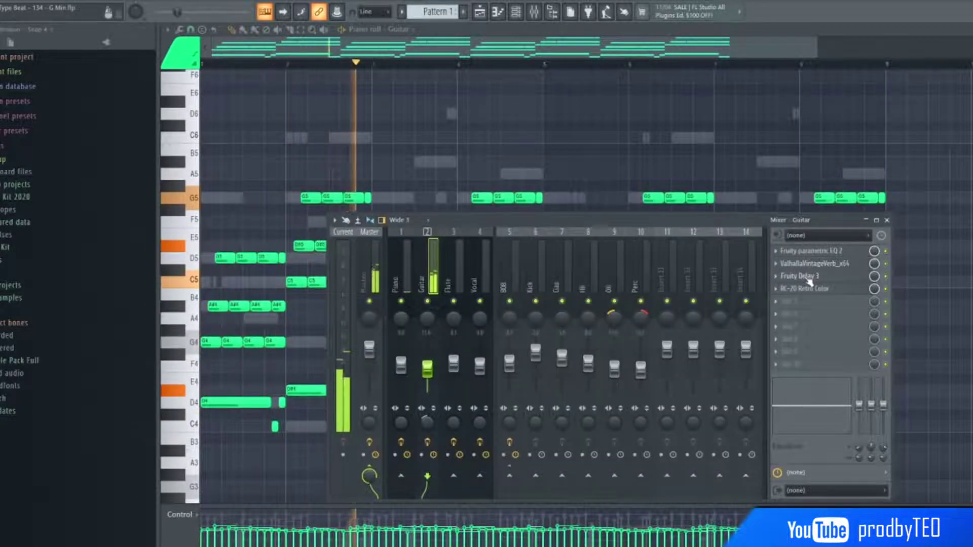
left_click(805, 276)
left_click_drag(475, 172, 569, 263)
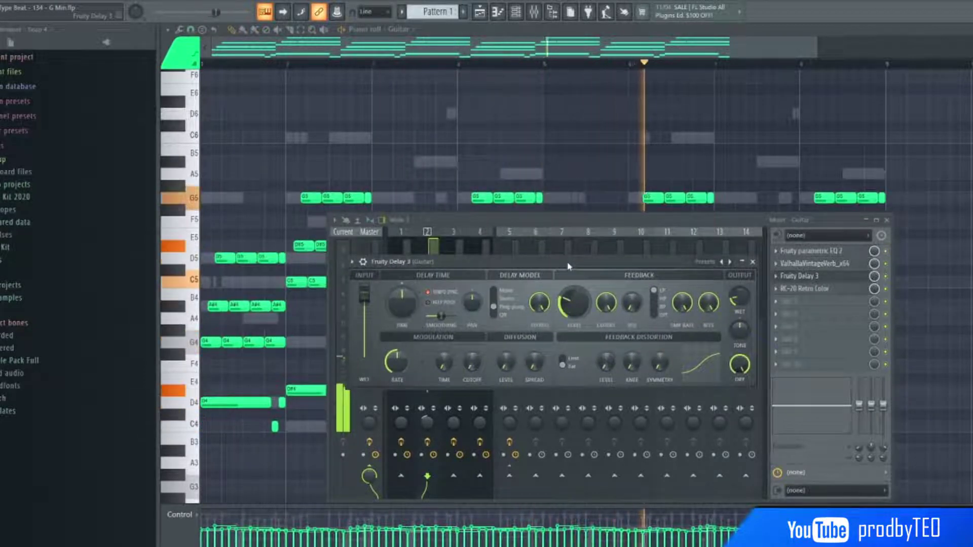
left_click(753, 262)
- Review the RC-20 Retro Color settings on the Guitar mixer track and close the plugin
left_click(810, 289)
left_click_drag(533, 178, 604, 167)
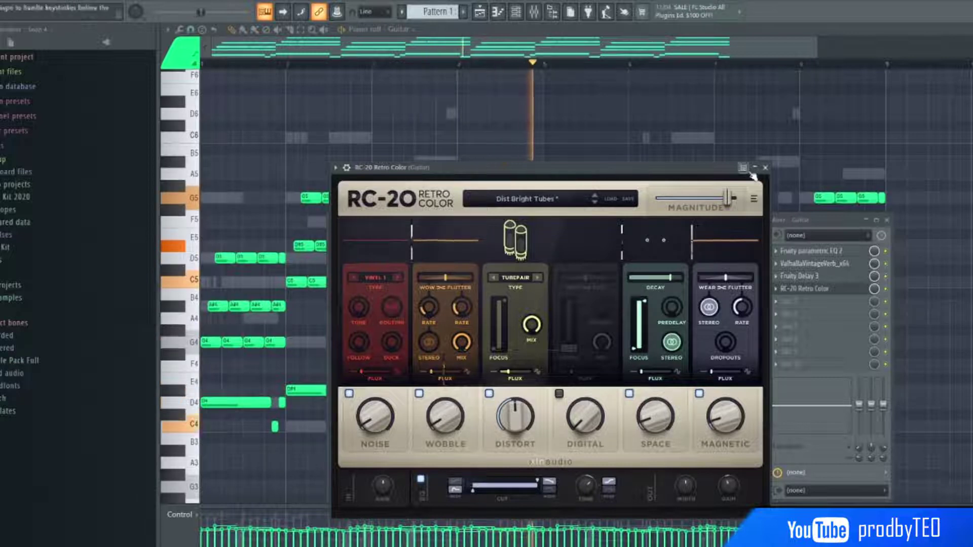
left_click(766, 167)
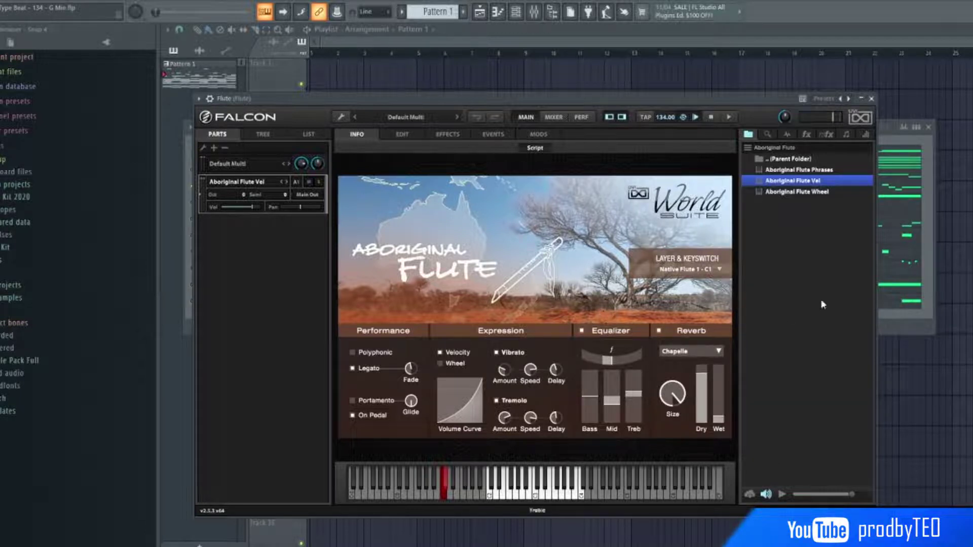
- Close the Flute channel's Falcon instrument, then open the flute melody in the piano roll and play it
left_click(872, 98)
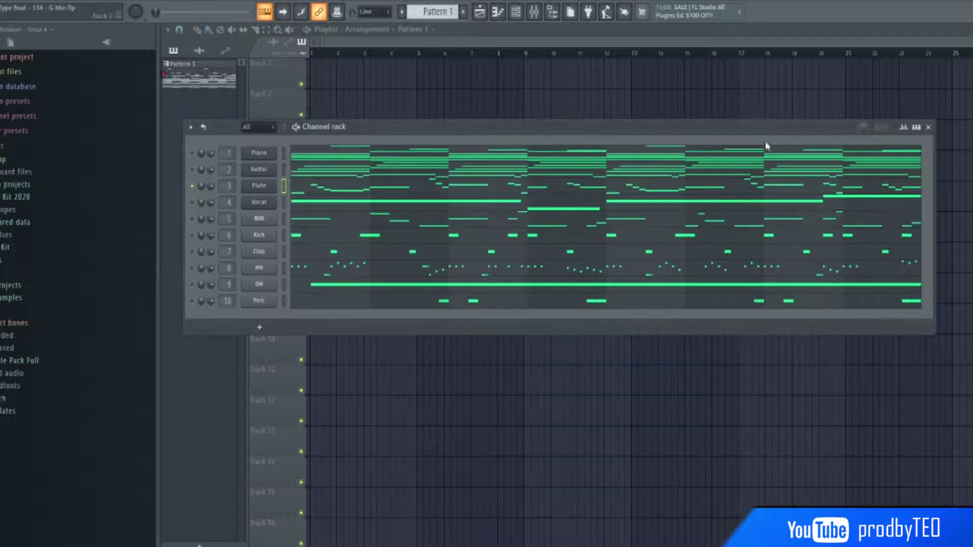
left_click(302, 188)
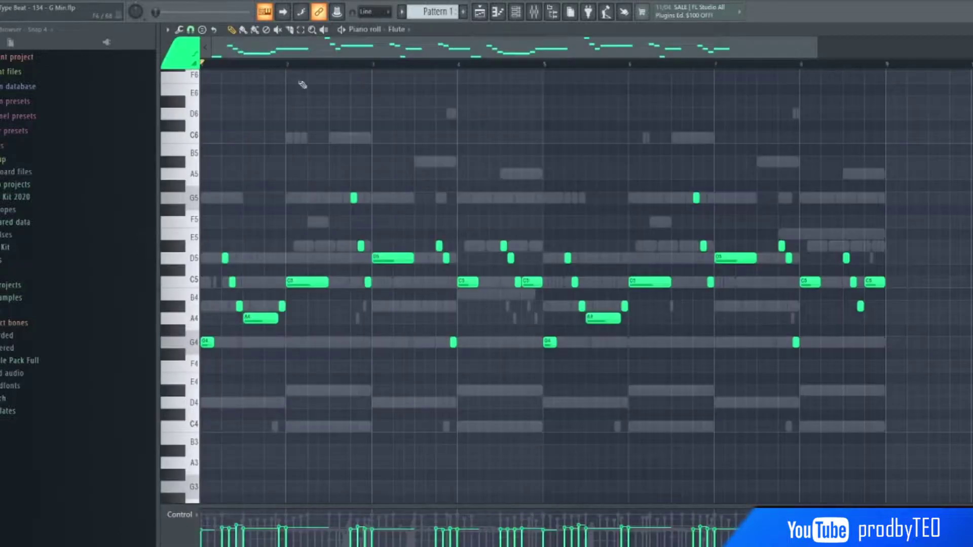
key("space")
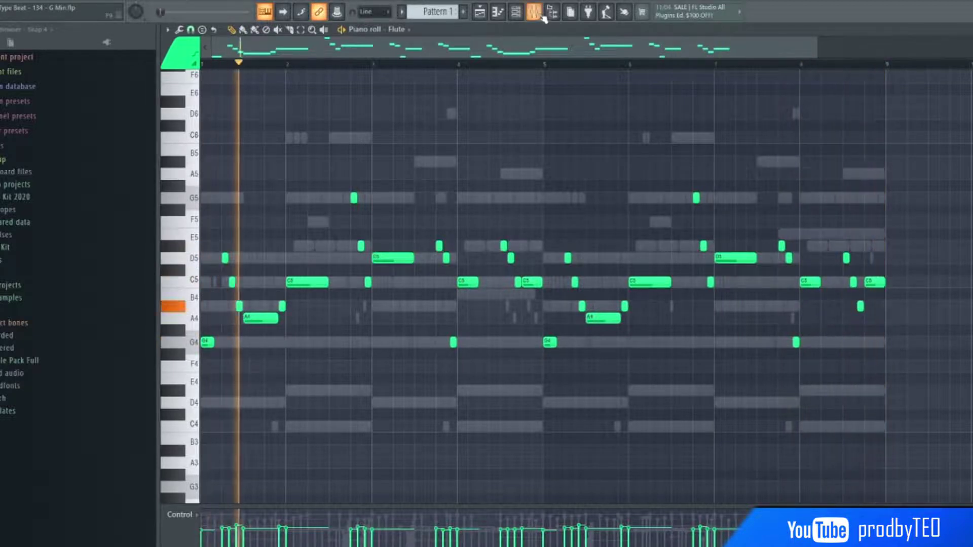
- Review the Fruity Parametric EQ 2 curve and ValhallaVintageVerb settings on the Flute mixer track, closing each plugin
key("F9")
left_click(857, 251)
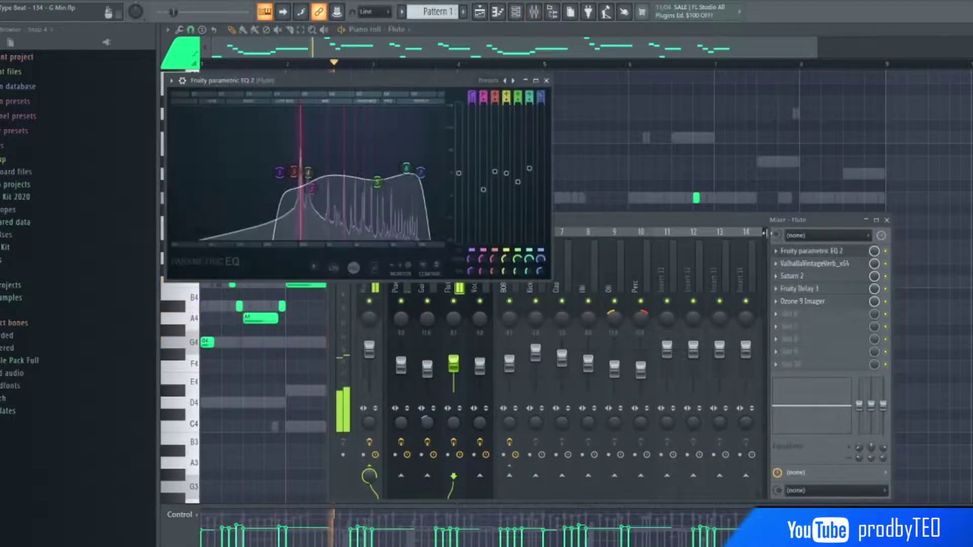
left_click_drag(367, 86, 552, 165)
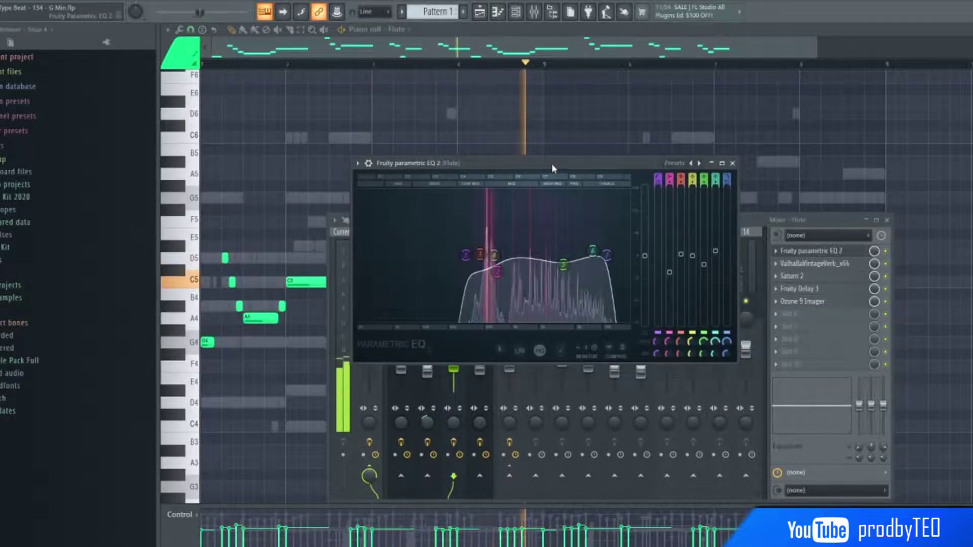
left_click(733, 163)
left_click(810, 264)
left_click_drag(476, 100, 617, 186)
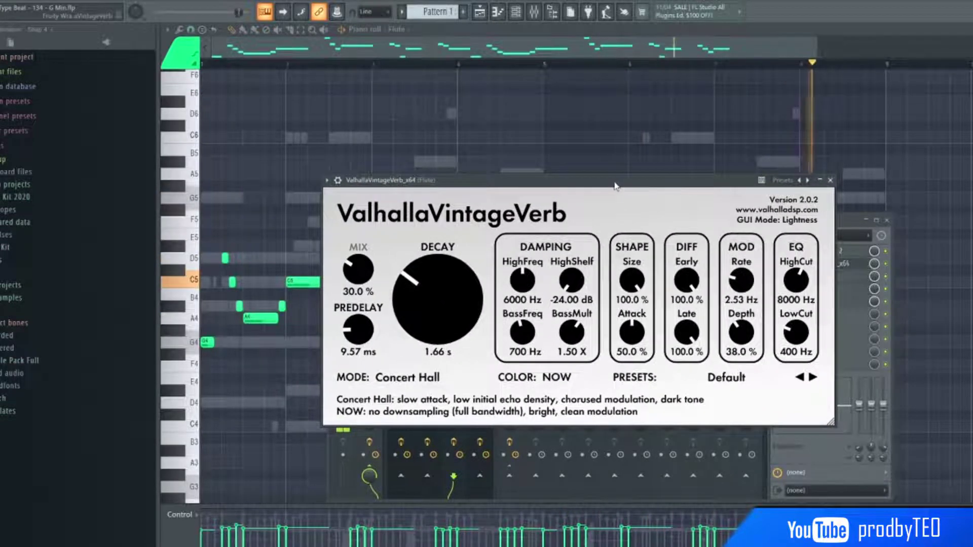
left_click(830, 181)
- Review the FabFilter Saturn 2 saturation and Fruity Delay 3 settings on the Flute mixer track, closing each plugin
left_click(818, 279)
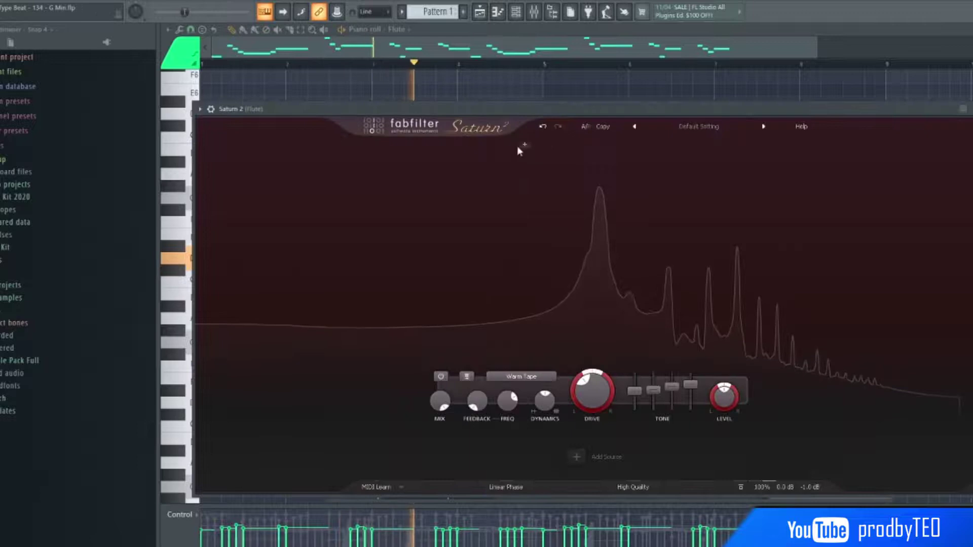
left_click_drag(512, 102, 497, 90)
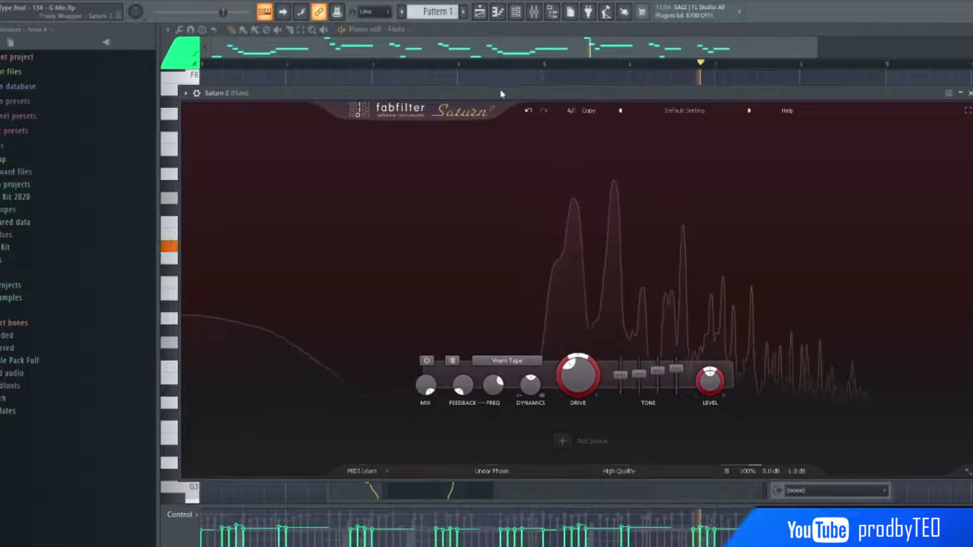
left_click(970, 92)
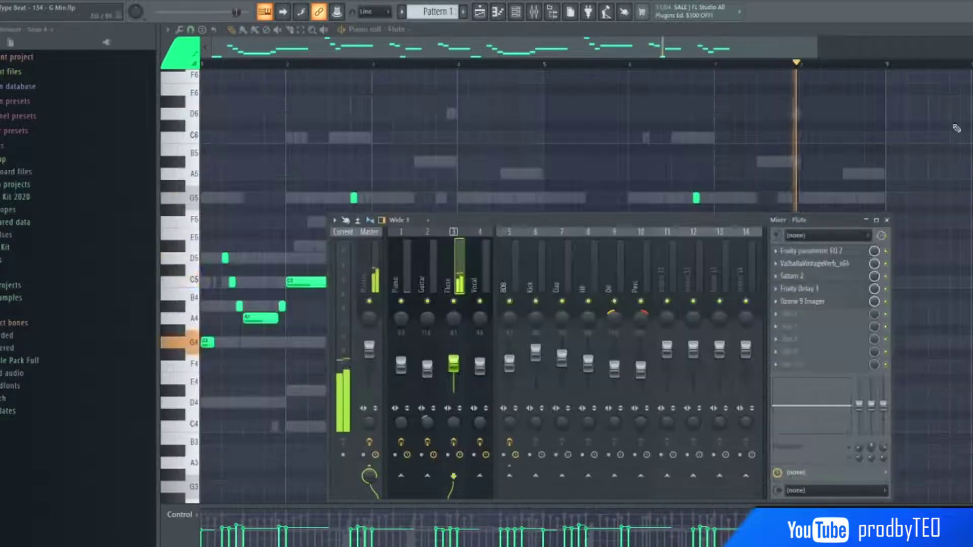
left_click(826, 288)
left_click_drag(470, 122, 651, 241)
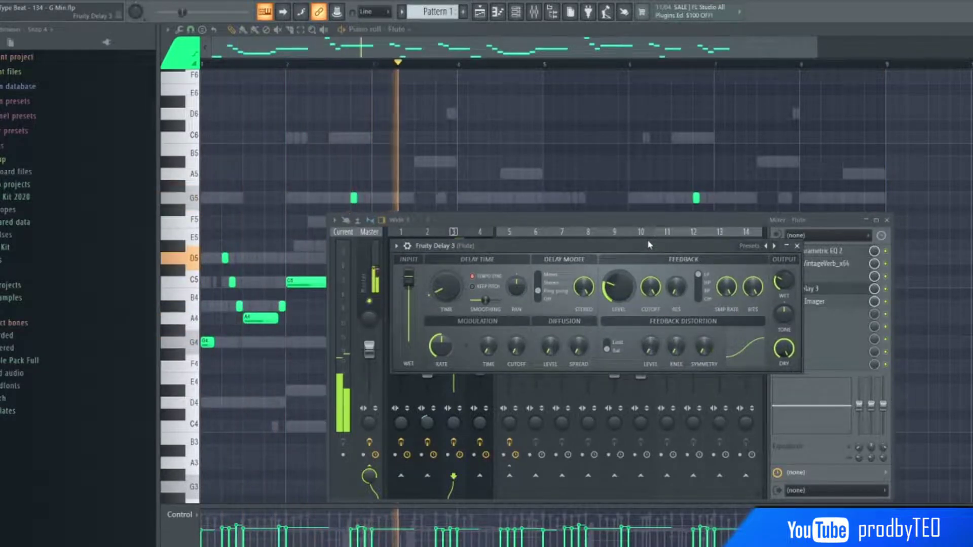
left_click(798, 246)
- Review the Ozone 9 Imager stereo width settings on the Flute mixer track and close the plugin
left_click(804, 302)
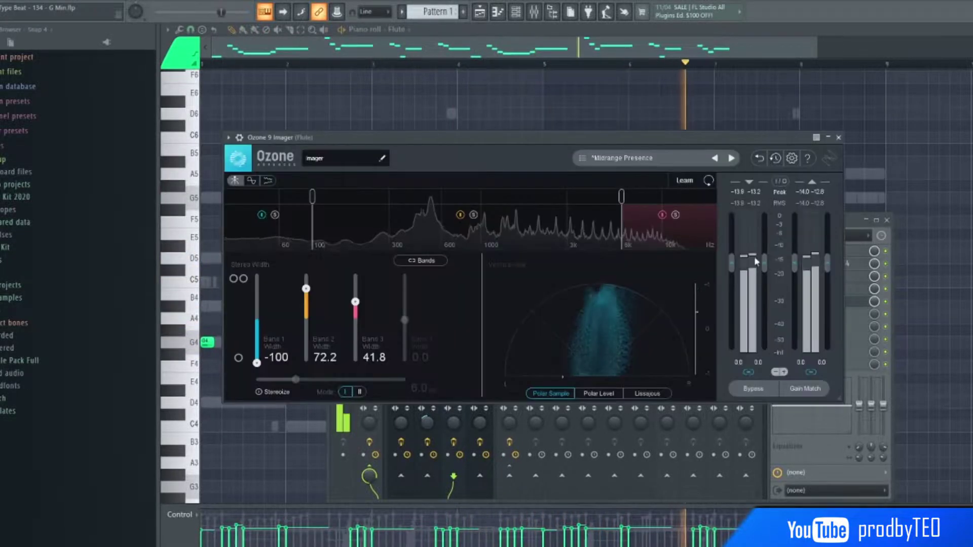
left_click_drag(606, 160, 599, 158)
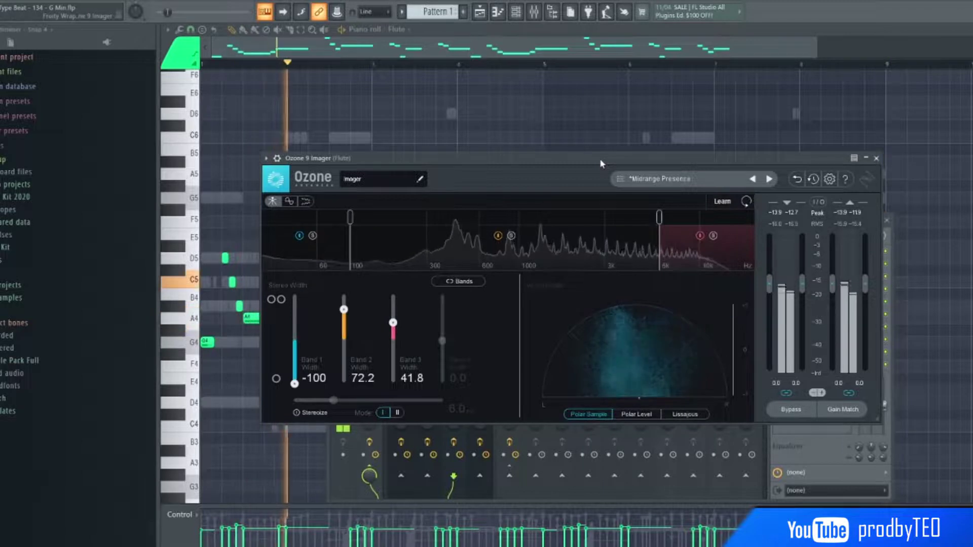
left_click(877, 158)
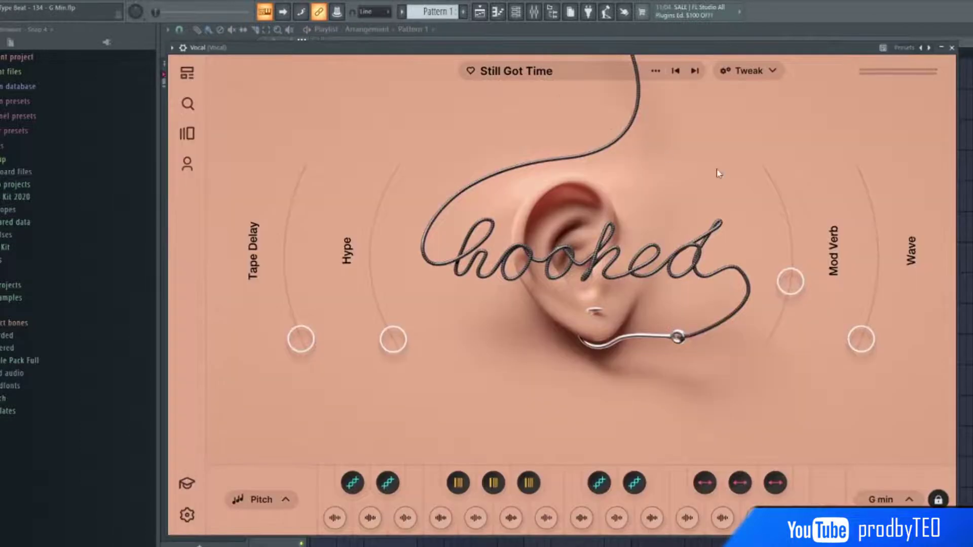
- Close the Vocal channel's instrument, then open the vocal notes in the piano roll and play them
left_click(952, 48)
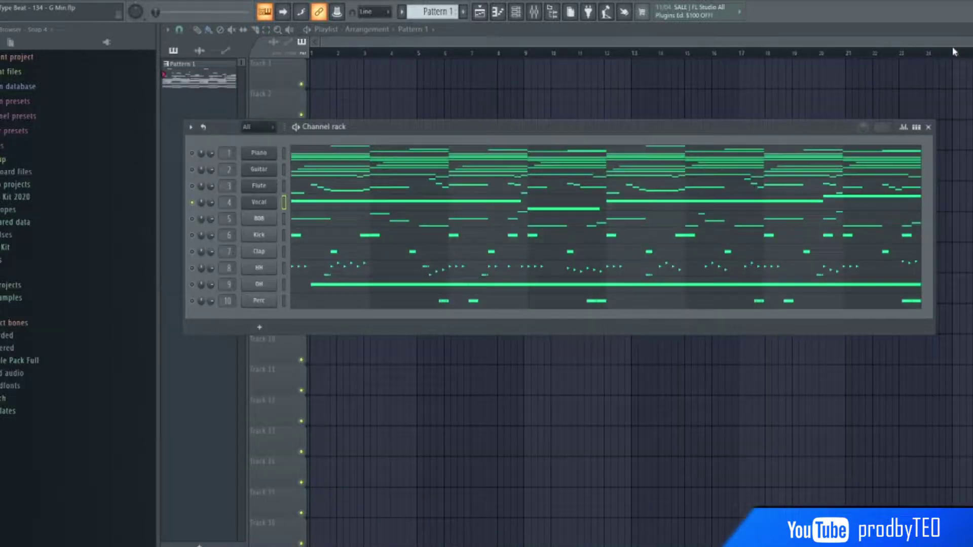
left_click(314, 208)
key("space")
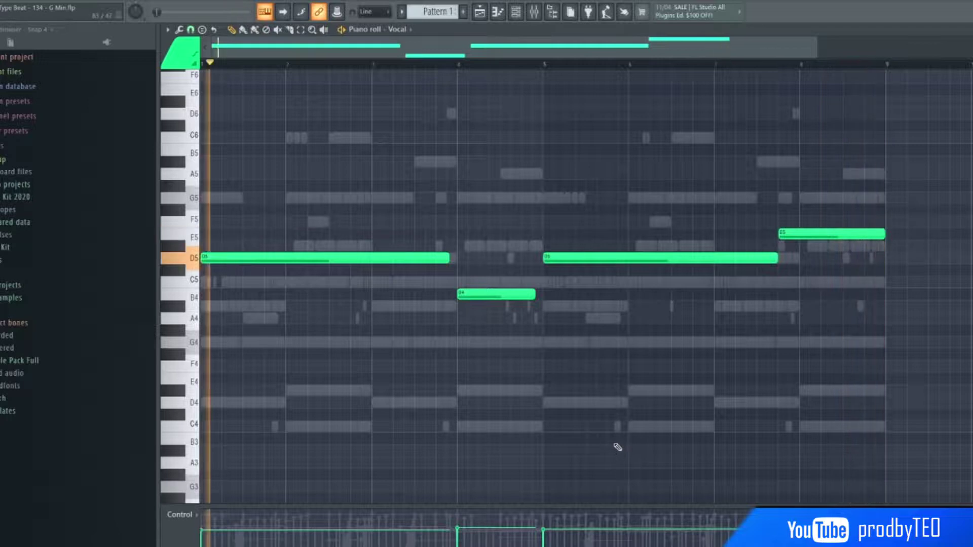
- Review the Fruity Parametric EQ 2 curve on the Vocal mixer track and close the plugin
key("F9")
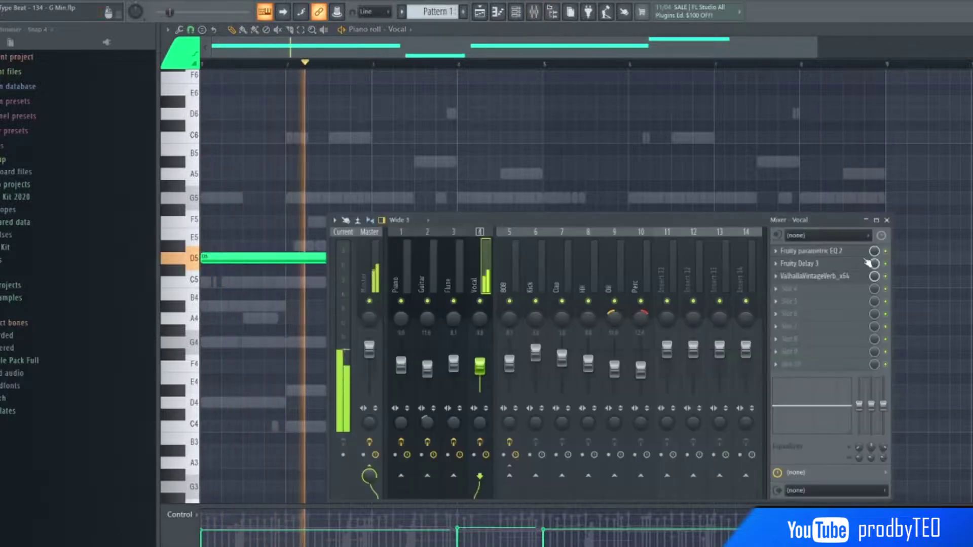
left_click(810, 251)
left_click_drag(390, 114, 614, 215)
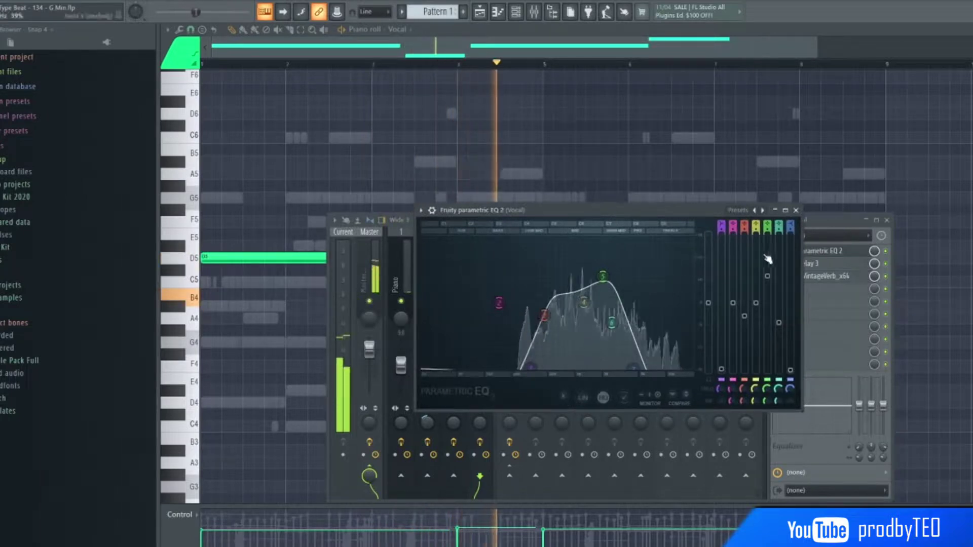
left_click(795, 210)
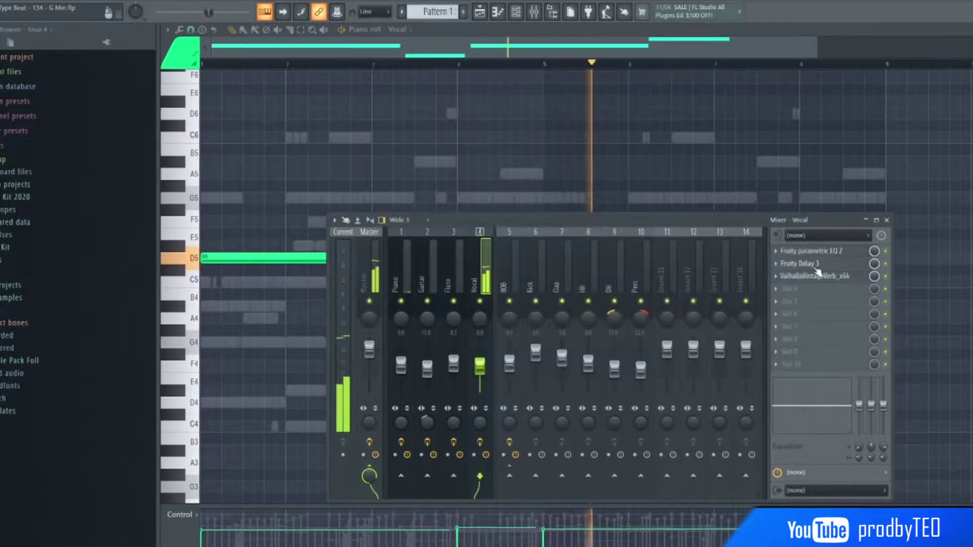
- Review the Fruity Delay 3 and ValhallaVintageVerb settings on the Vocal mixer track, closing each plugin
left_click(811, 263)
left_click_drag(393, 128, 542, 260)
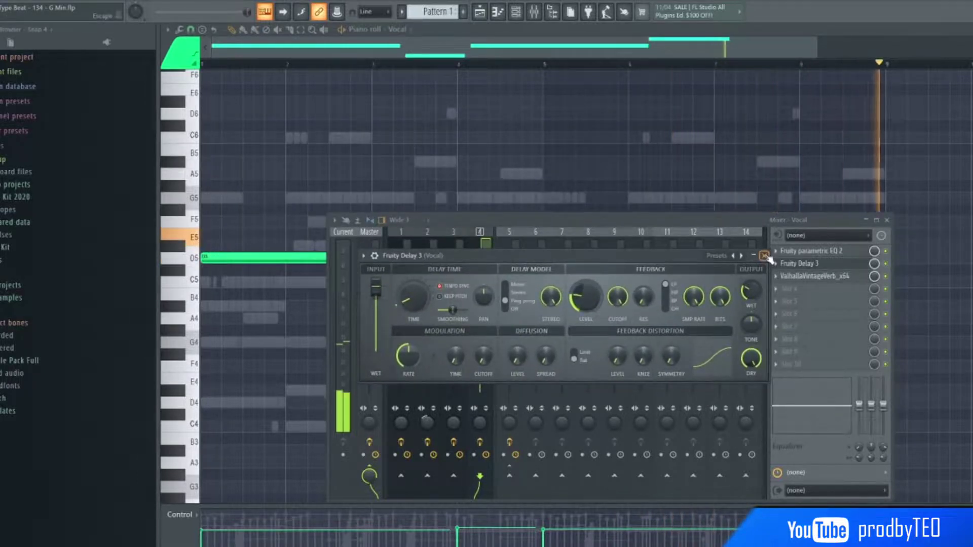
left_click(765, 255)
left_click(771, 276)
left_click_drag(456, 140, 559, 210)
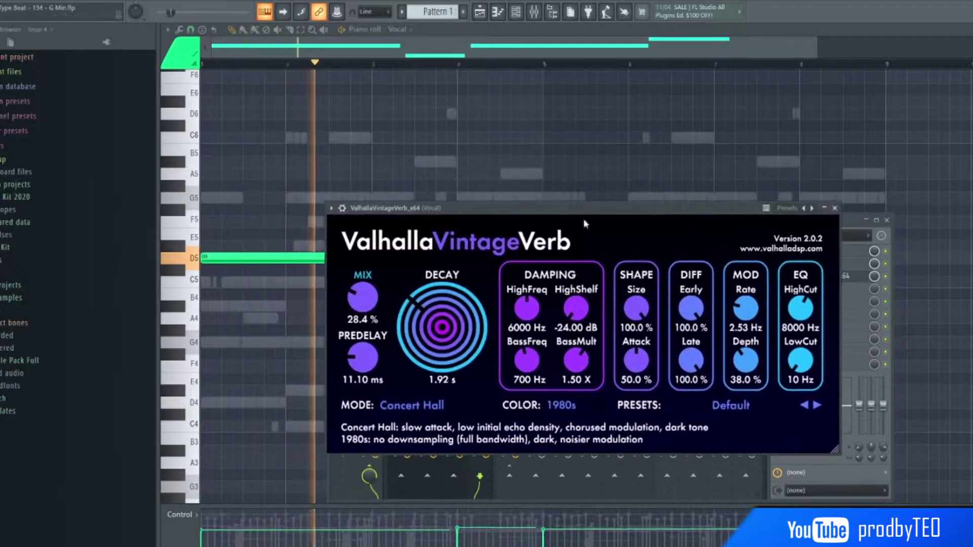
left_click(834, 208)
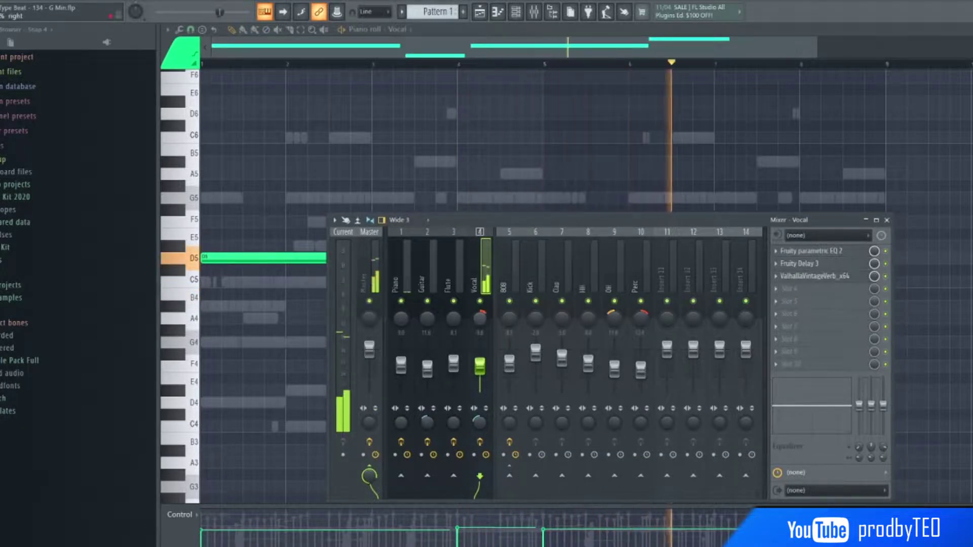
- Pan the Guitar mixer track to the left and the Vocal track to the right, and close the mixer
left_click(429, 323)
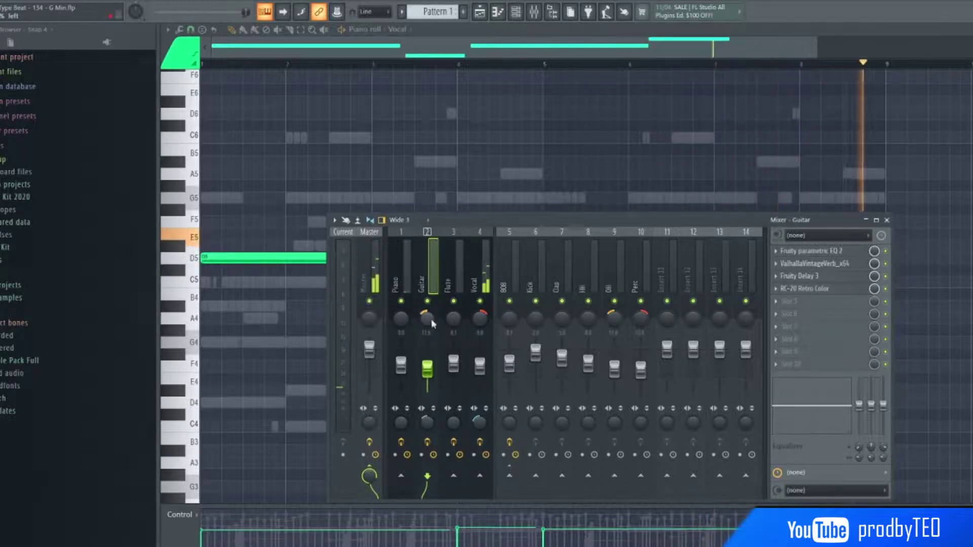
left_click(479, 326)
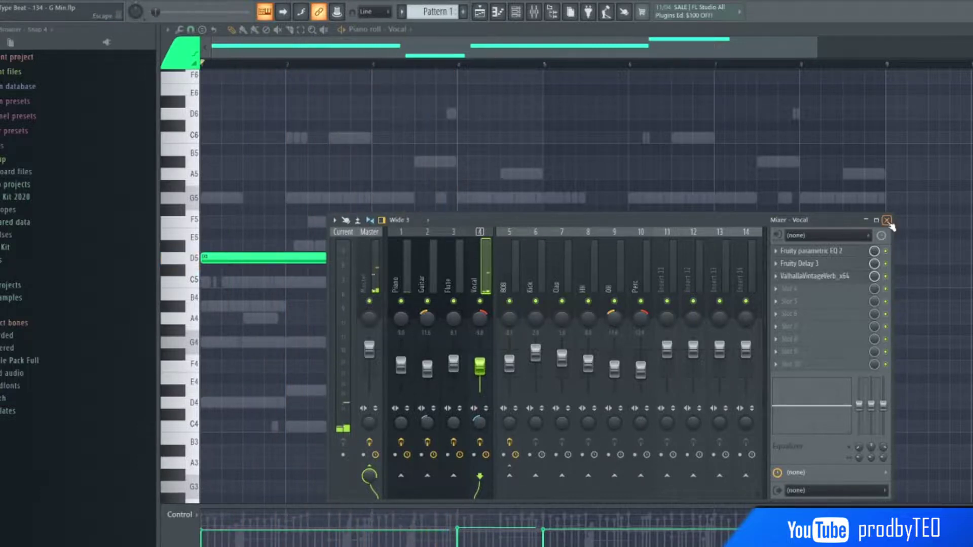
left_click(887, 221)
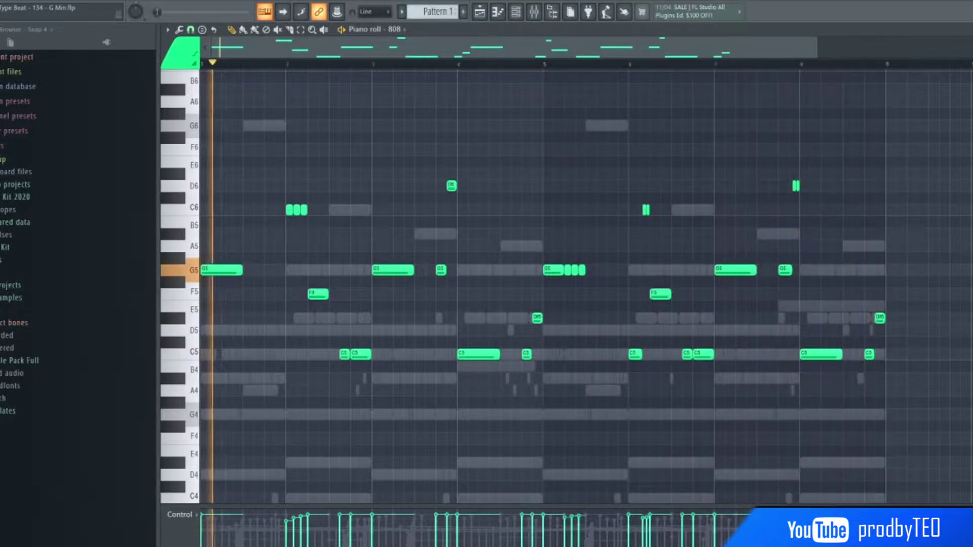
- Show the Kick pattern and then the Clap pattern in the piano roll during playback
left_click(402, 31)
left_click(413, 102)
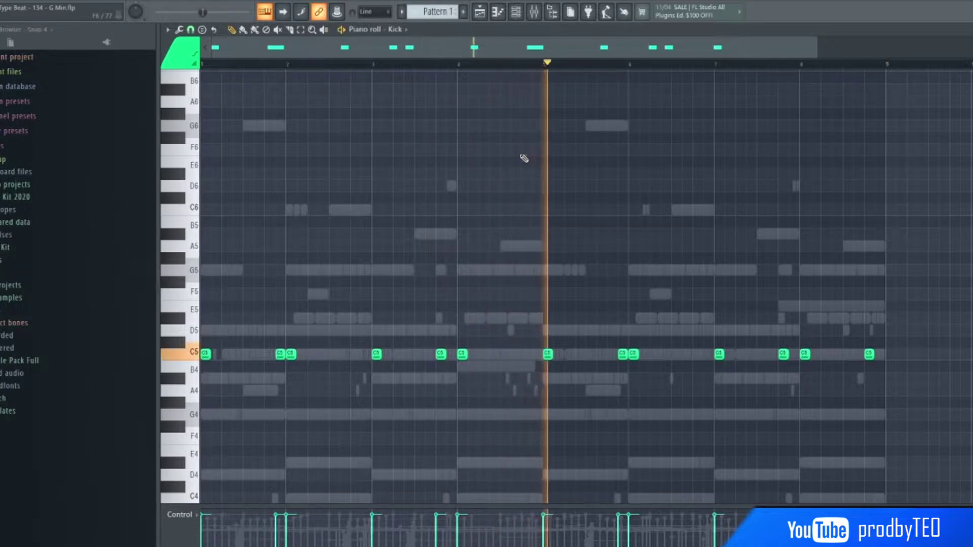
left_click(401, 29)
left_click(410, 114)
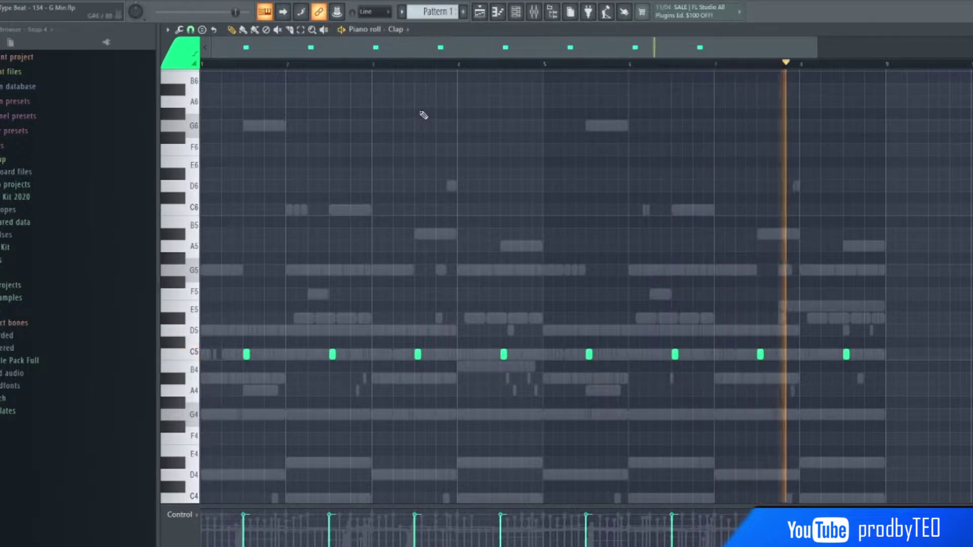
- Show the HH hi-hat pattern and then the OH open-hat pattern in the piano roll during playback
left_click(402, 29)
left_click(405, 124)
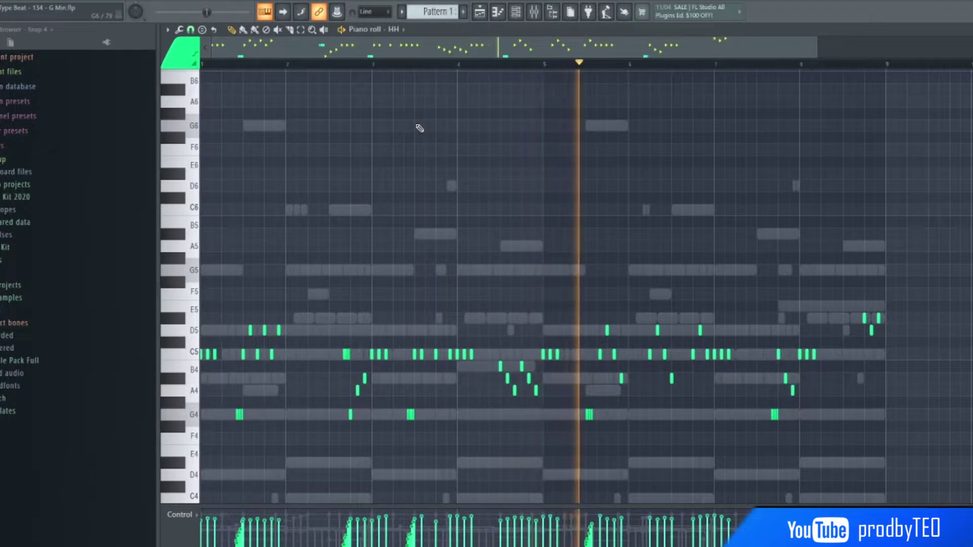
left_click(394, 29)
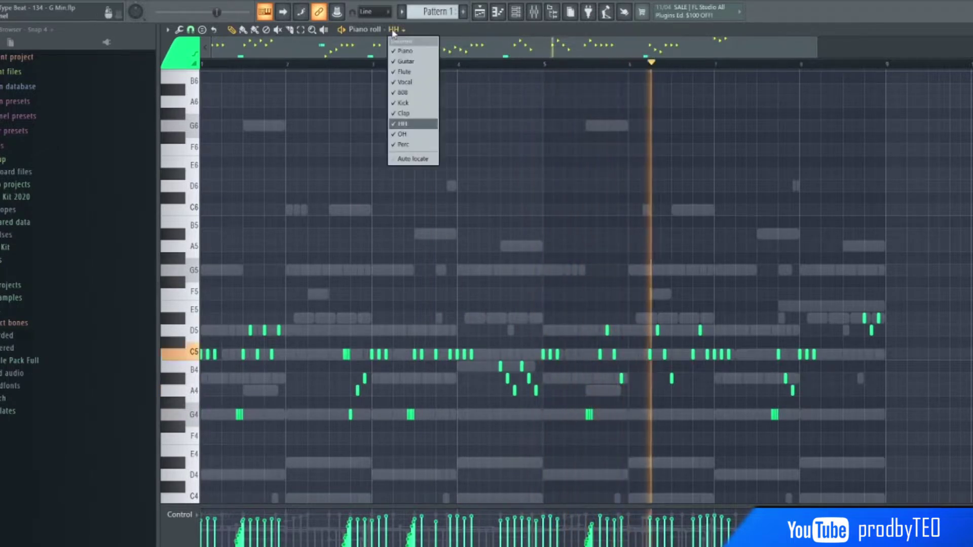
left_click(414, 135)
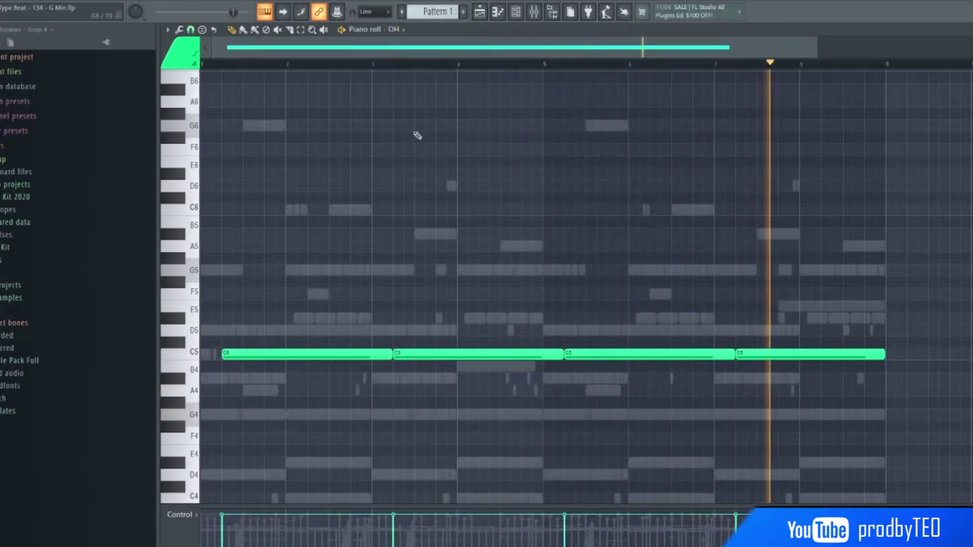
- Show the Perc pattern in the piano roll and stop playback after listening to it
left_click(394, 29)
left_click(413, 145)
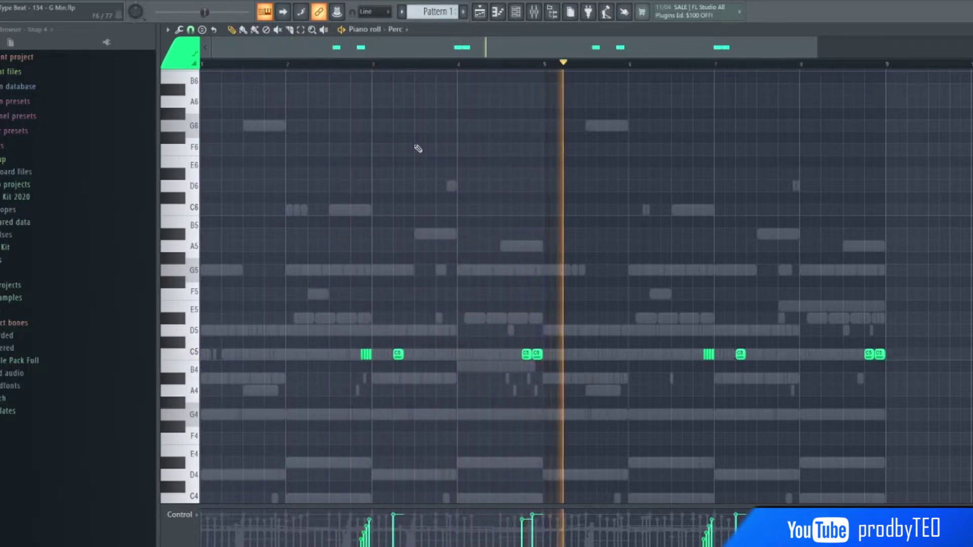
key("space")
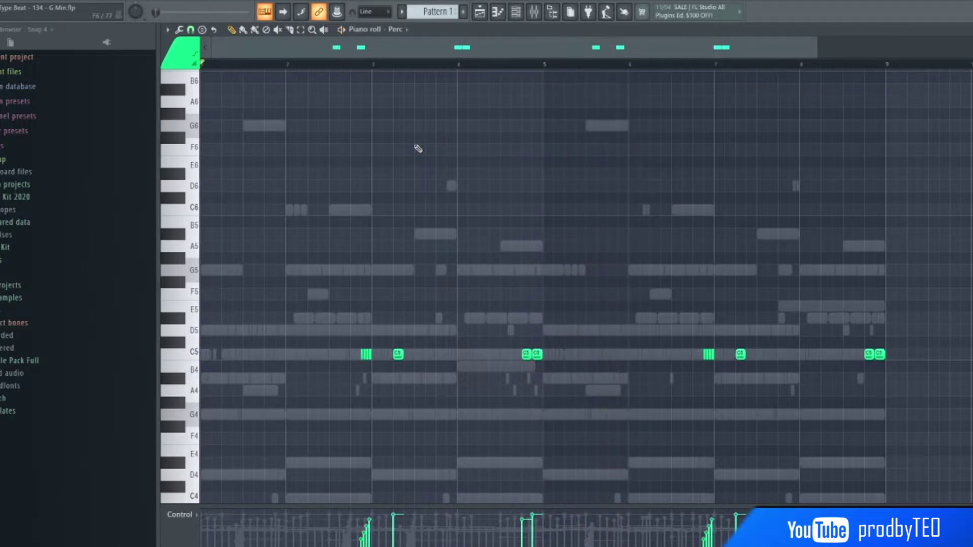